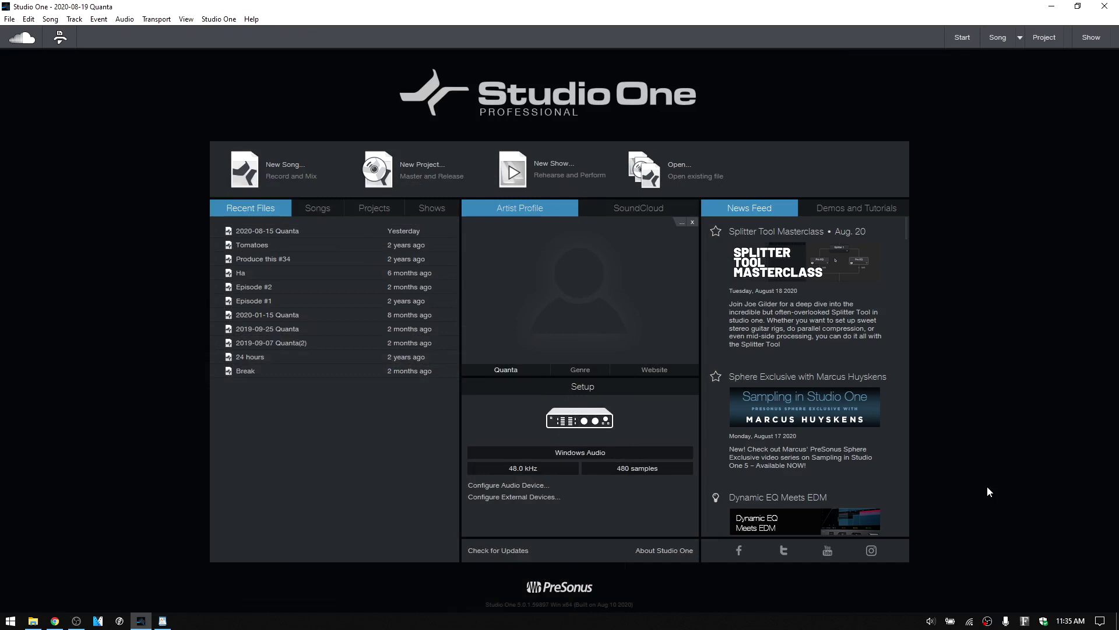
Create a new empty Show from the Start page
left_click(557, 185)
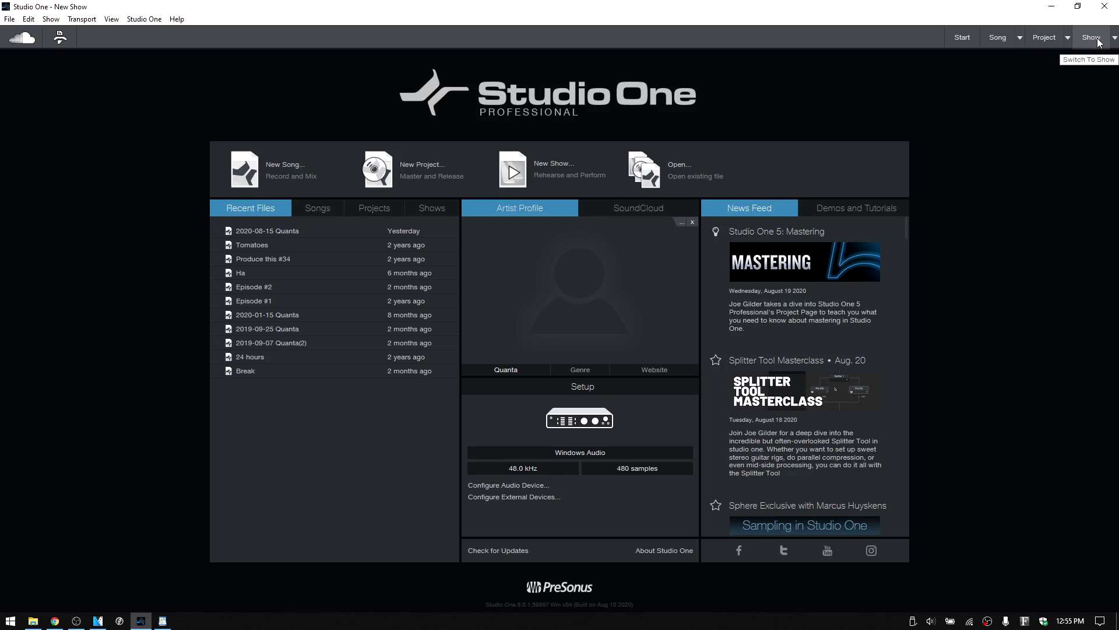
left_click(996, 40)
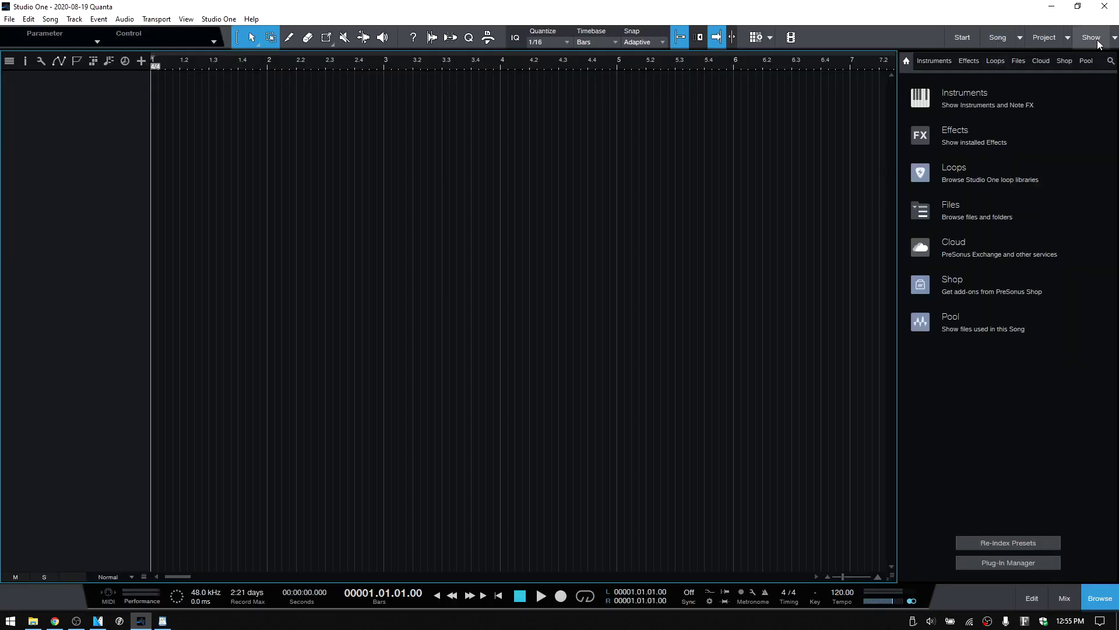
left_click(1046, 40)
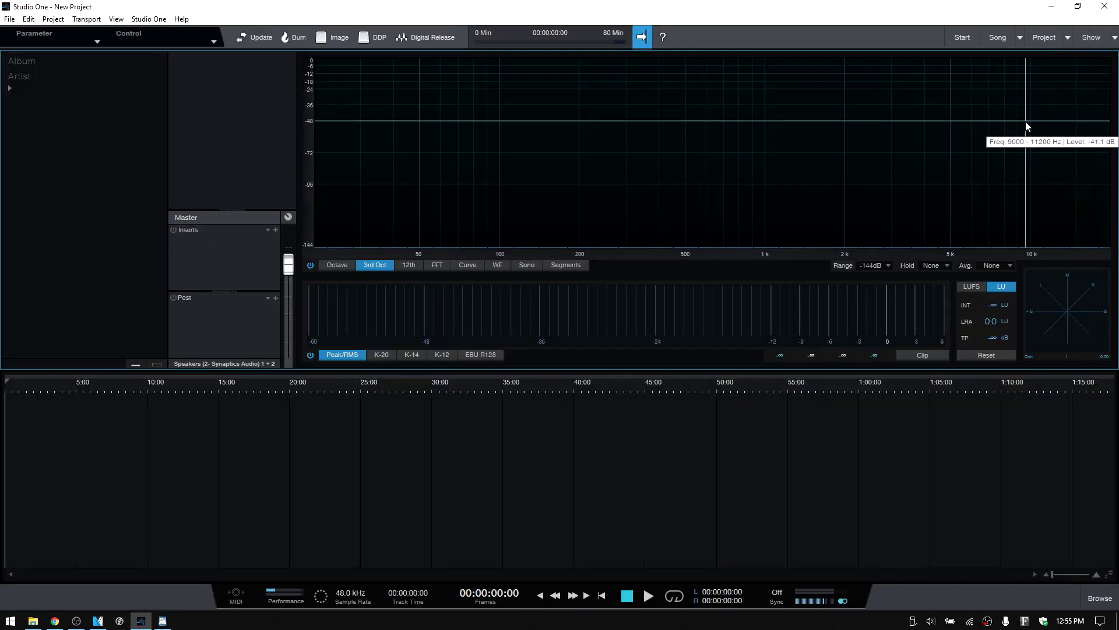
left_click(1093, 38)
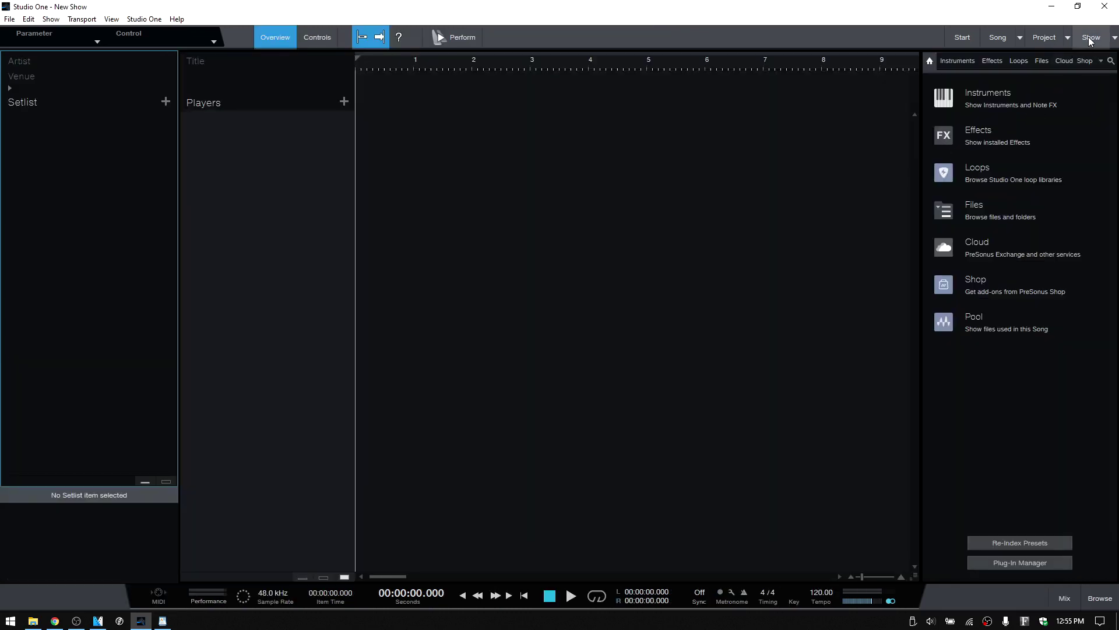
left_click(963, 37)
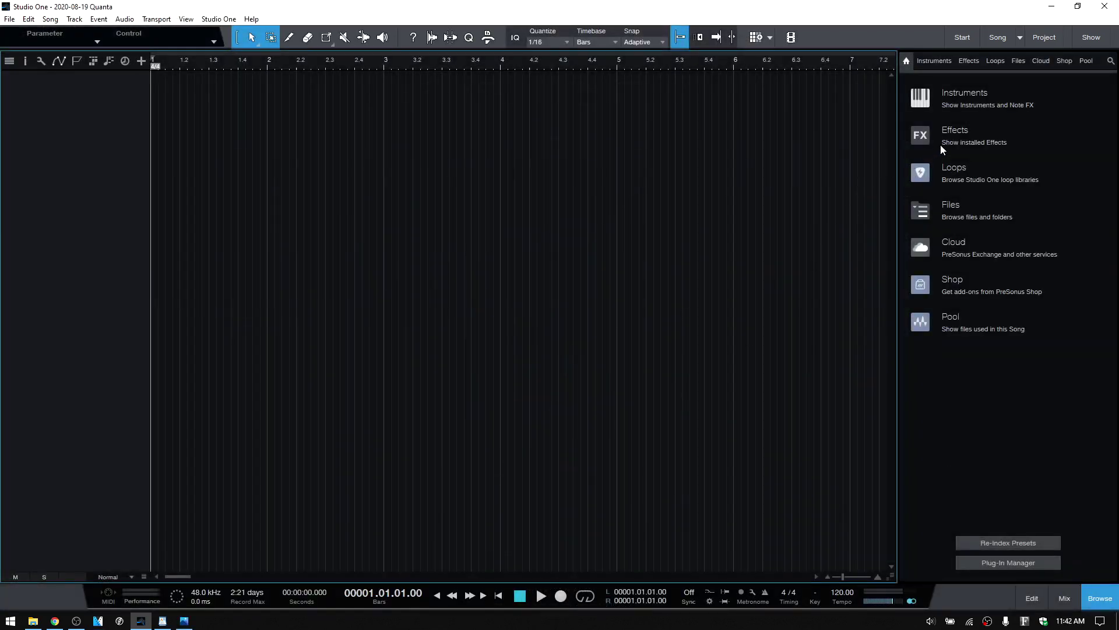
Drag Groove Delay from the PreSonus effects into the arrangement to create Track 1 with it
left_click(956, 135)
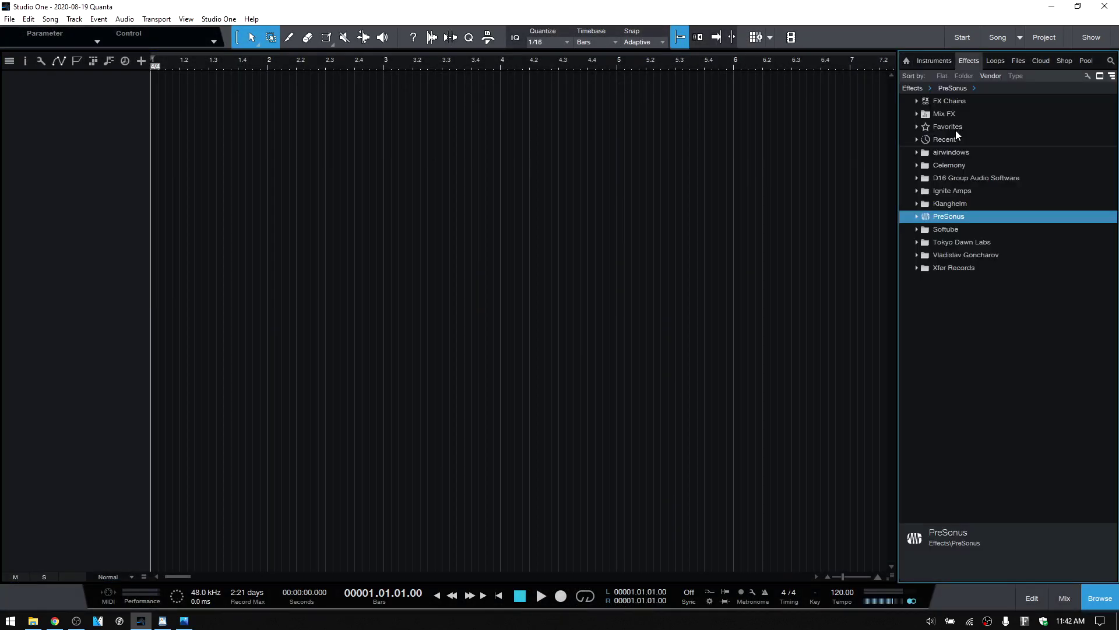
left_click(917, 217)
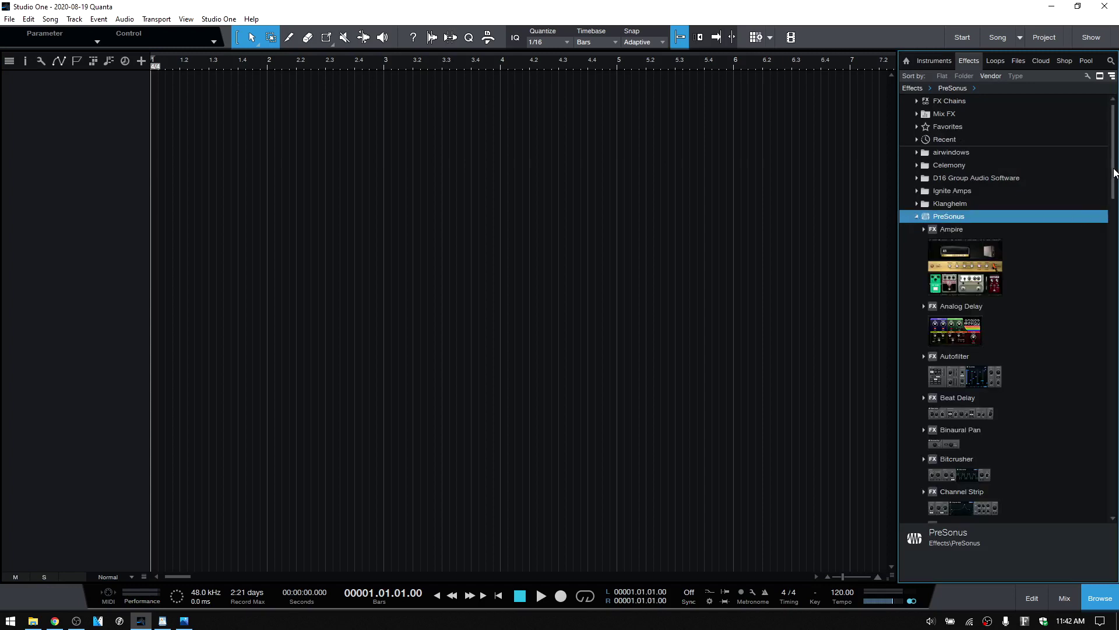
left_click_drag(1113, 171, 1115, 255)
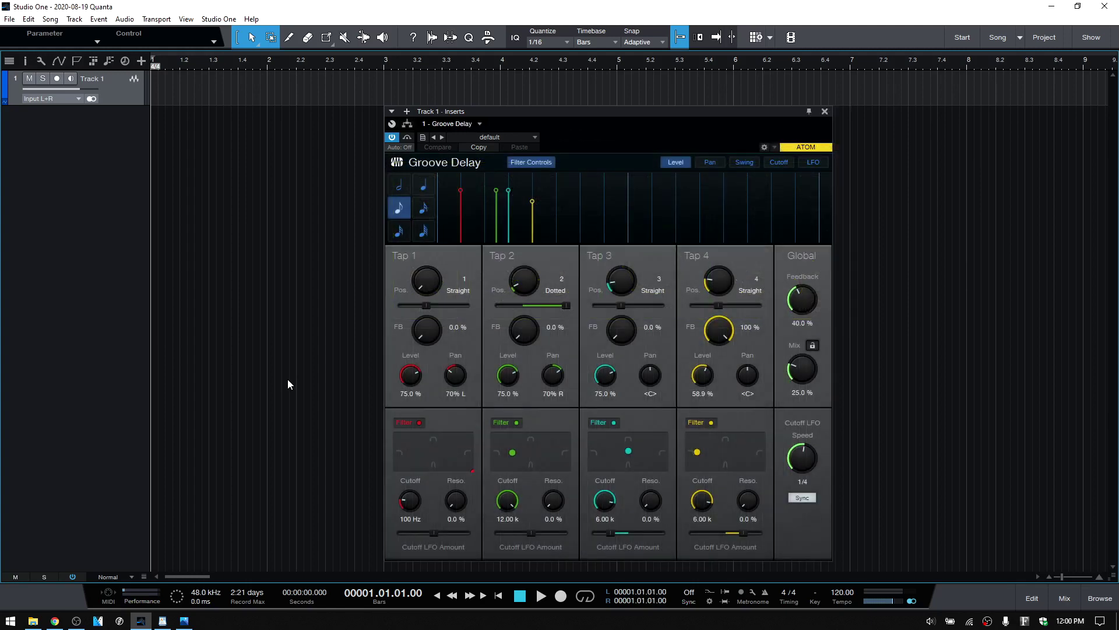
Preview the Light and Dark plug-in skins in Appearance options, then cancel without saving
left_click(218, 20)
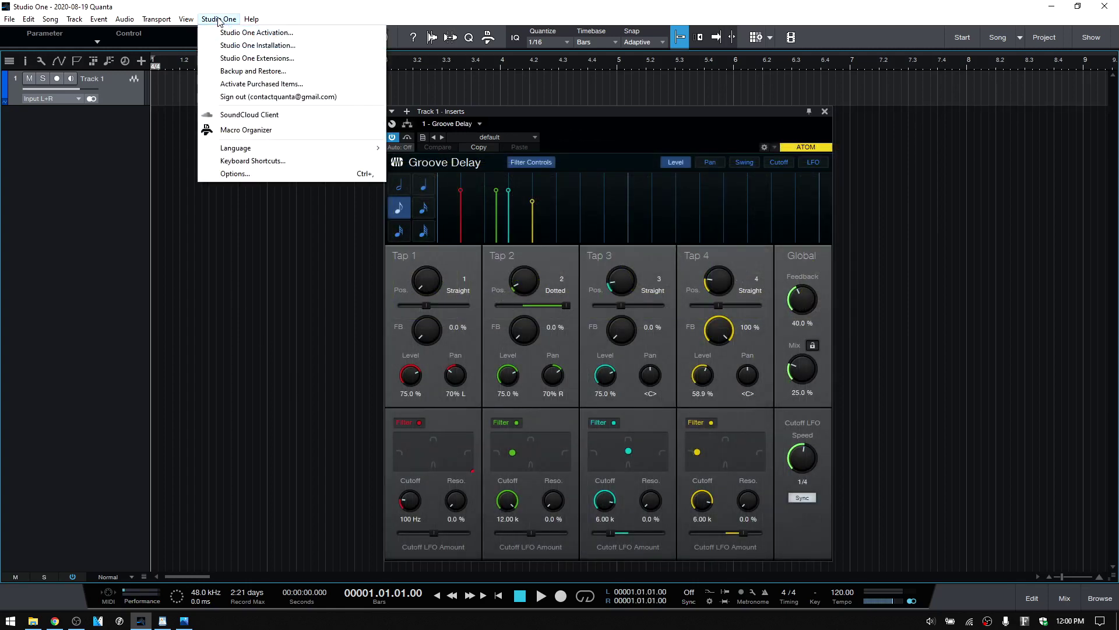
left_click(227, 173)
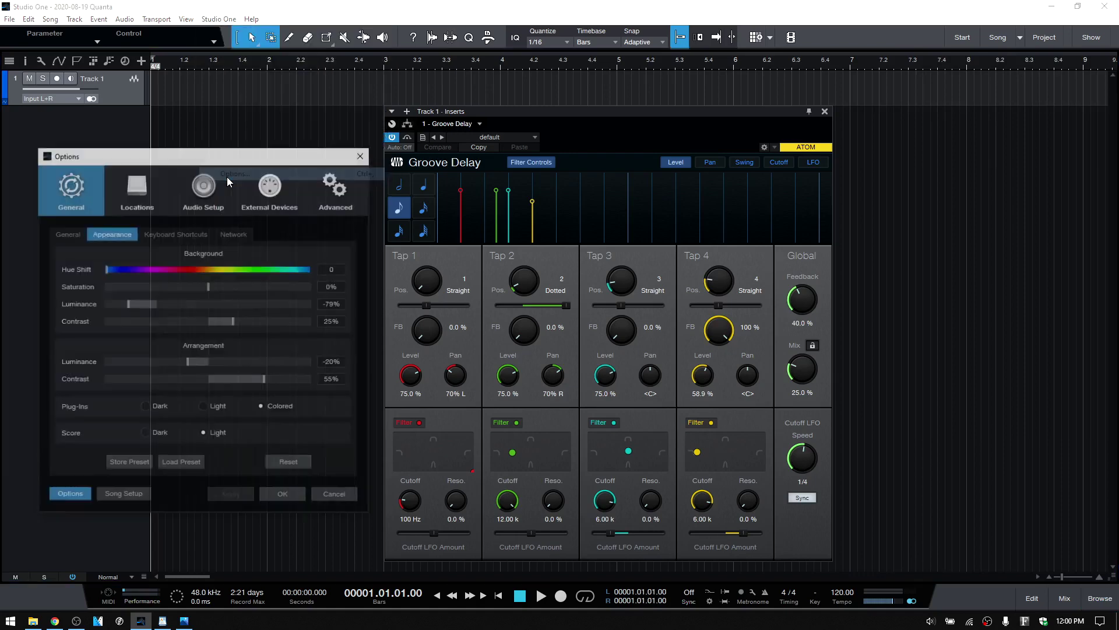
left_click(204, 407)
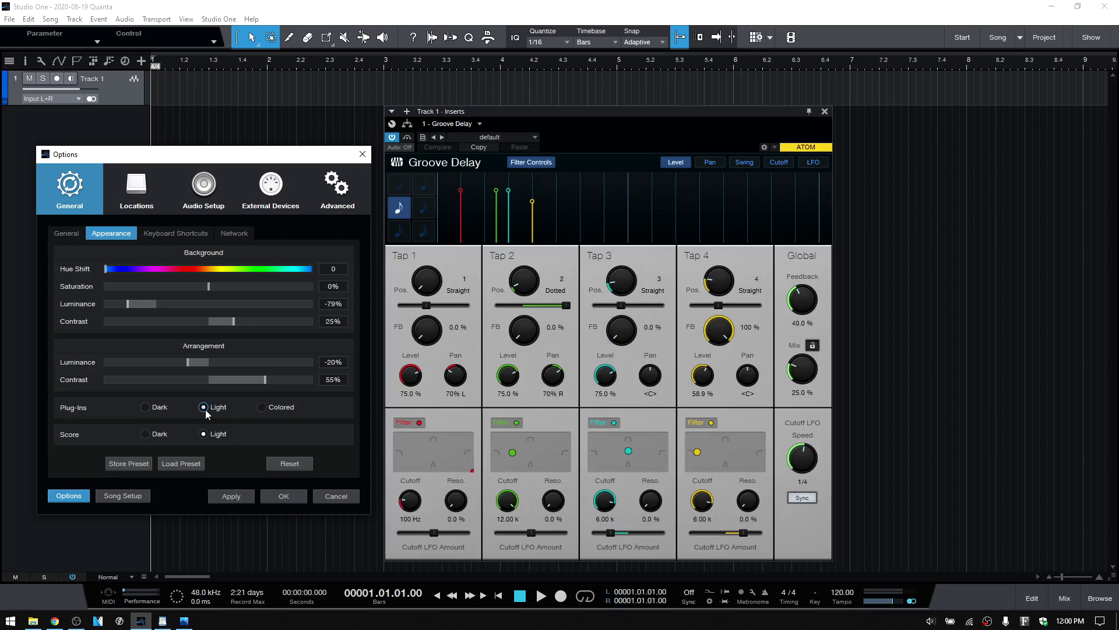
left_click(145, 407)
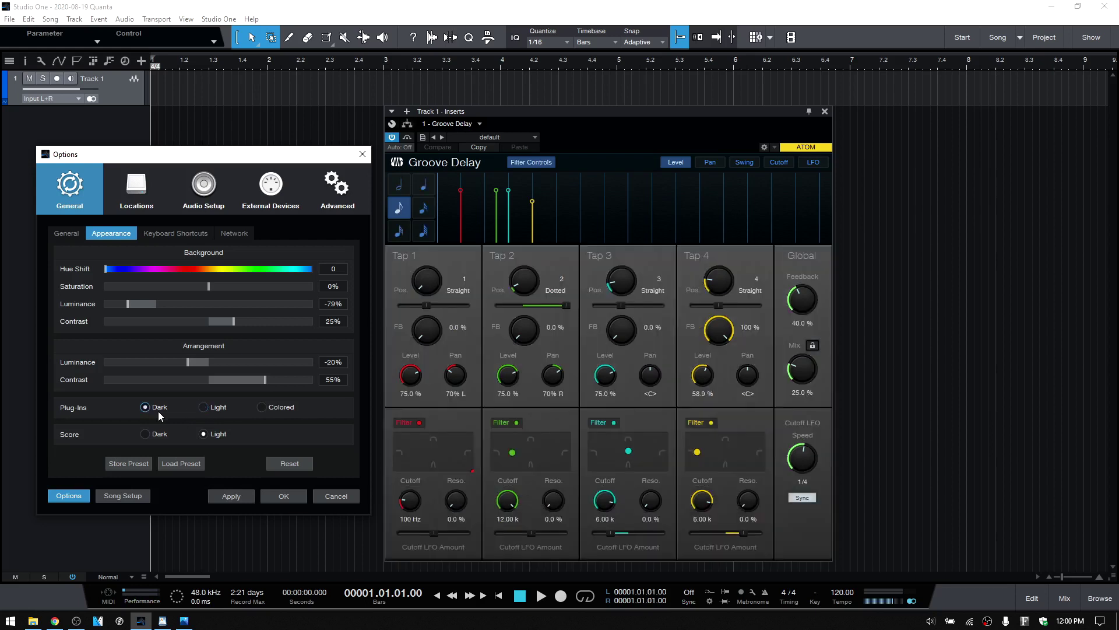
left_click(328, 495)
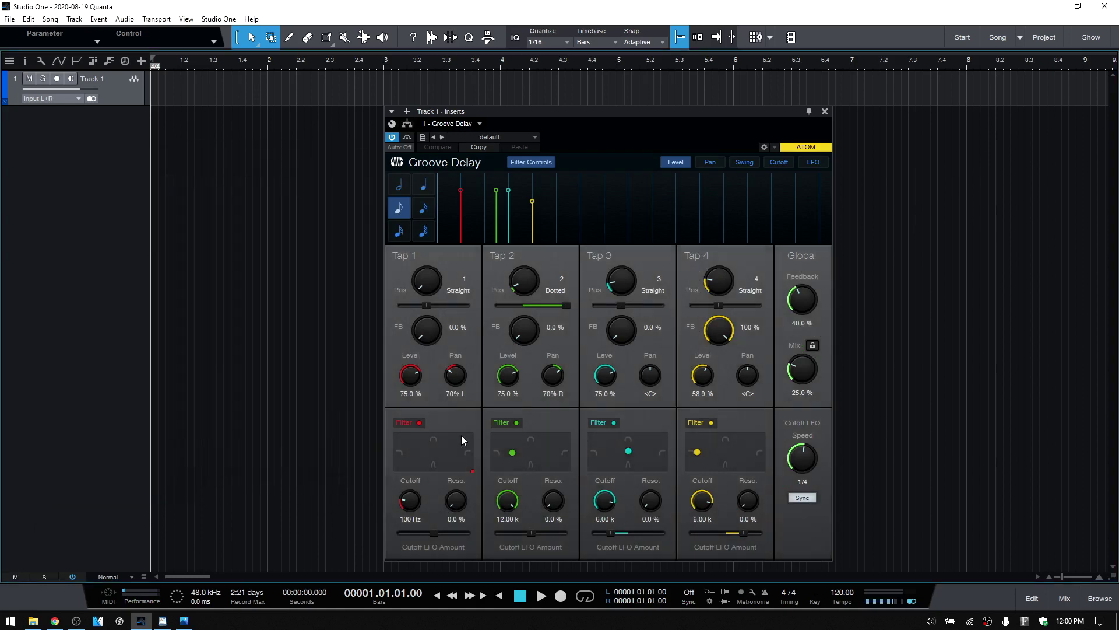
left_click(480, 124)
Remove Groove Delay, add an Impact instrument track, and hide the Browser
left_click(442, 195)
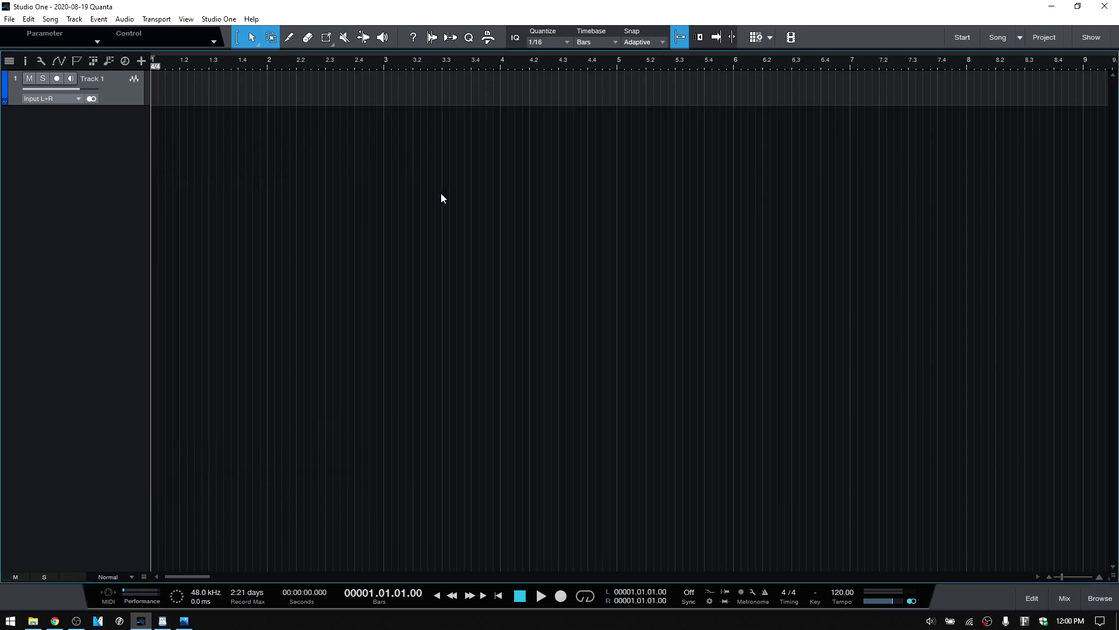
left_click(1100, 598)
left_click_drag(959, 207, 573, 207)
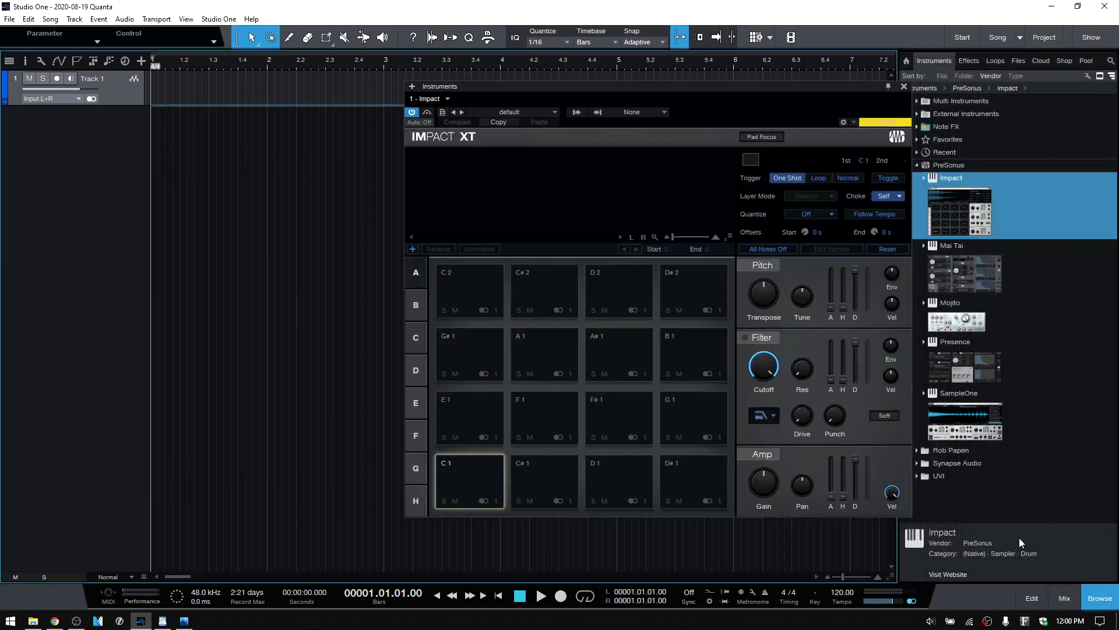
left_click(1100, 598)
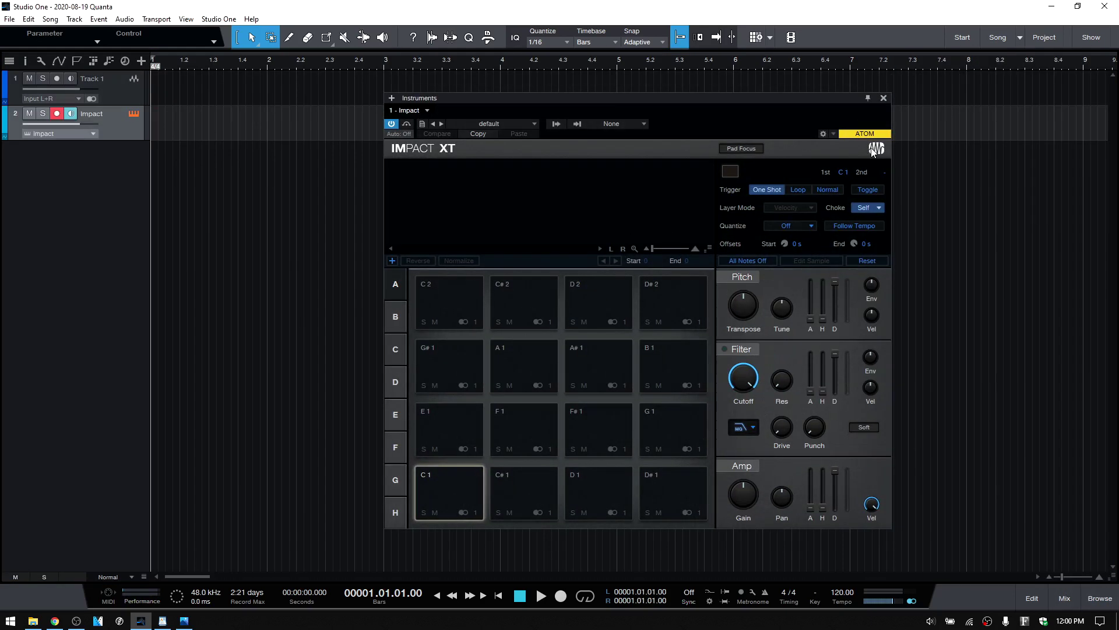
Cycle Impact XT's skin through light grey, yellow, green, cyan, red and teal, ending on grey
left_click(873, 150)
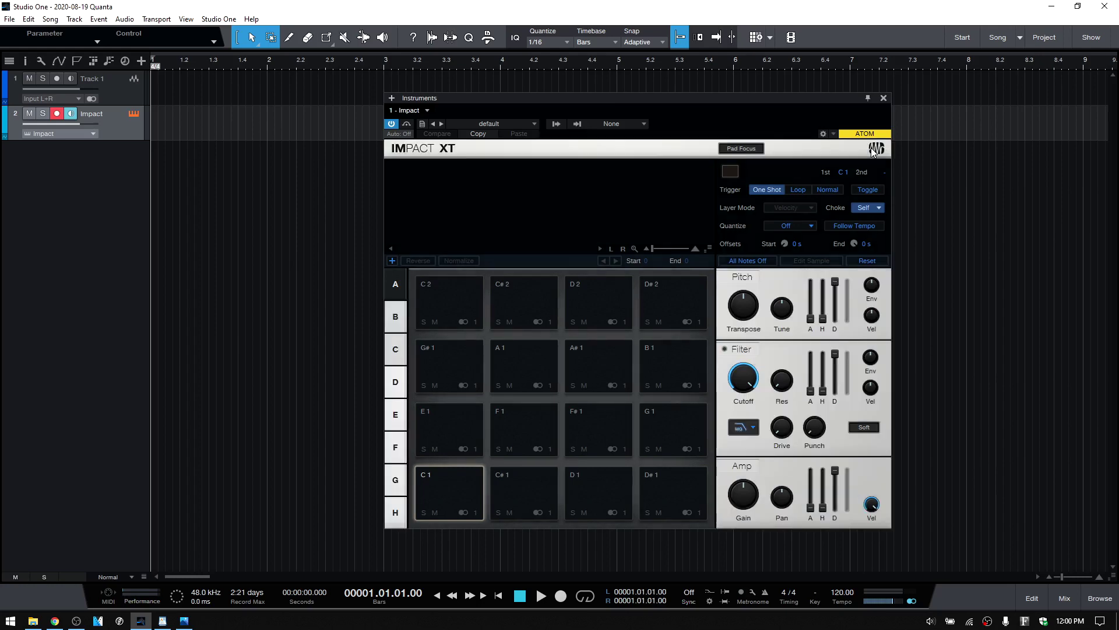
left_click(874, 150)
left_click(874, 151)
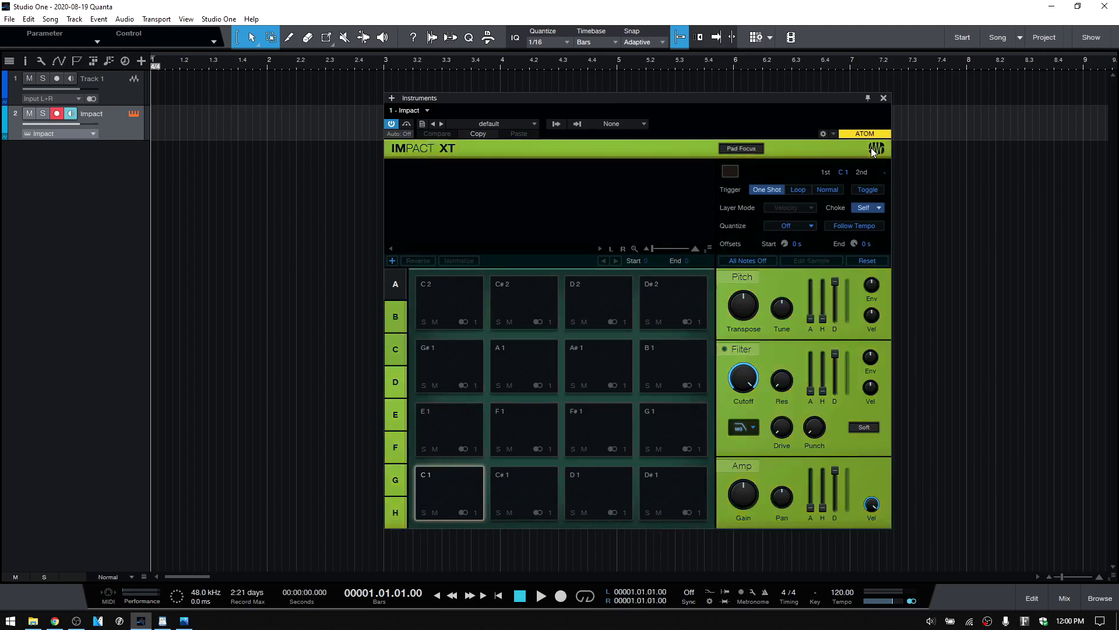
left_click(874, 150)
left_click(873, 150)
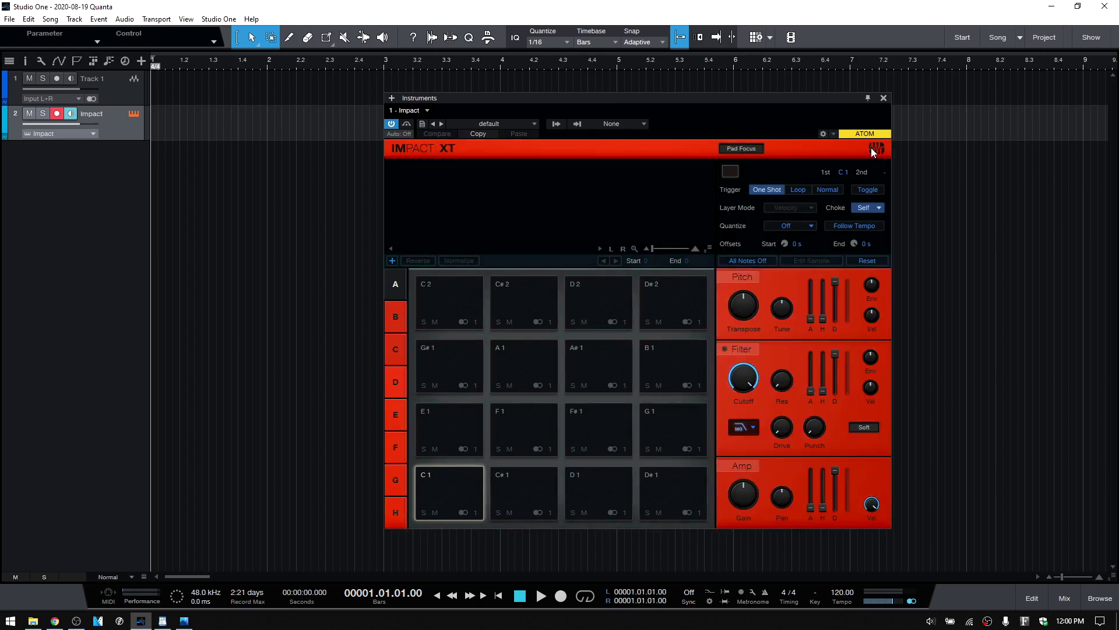
left_click(873, 151)
left_click(873, 151)
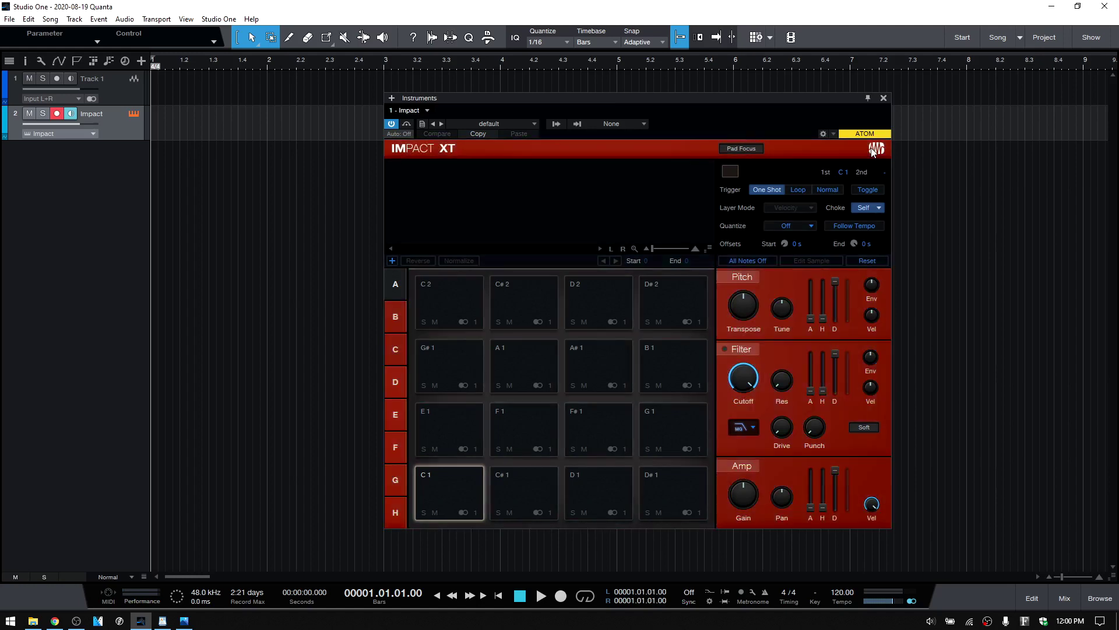
left_click(873, 150)
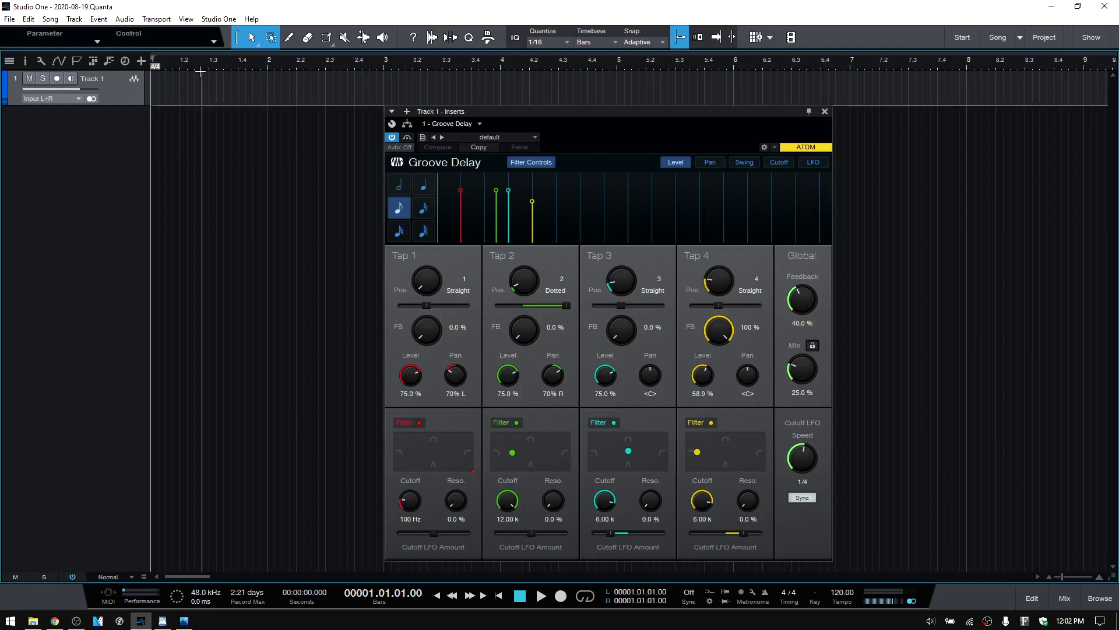
Enable Colorize plug-in header under Advanced > Console, then recolour Track 1 pale green
left_click(216, 19)
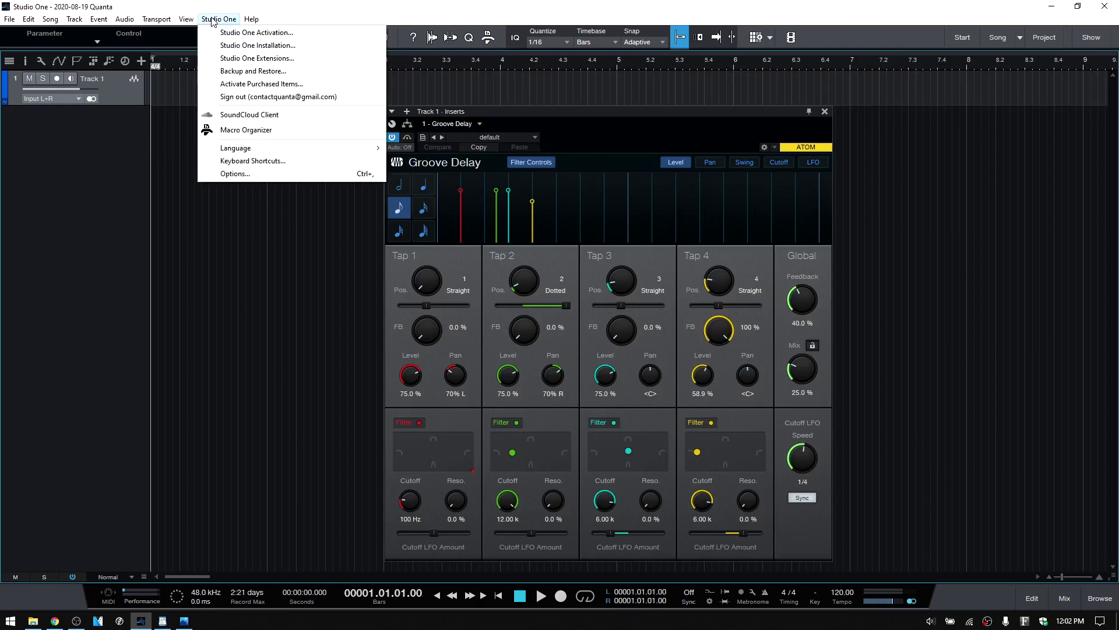
left_click(237, 174)
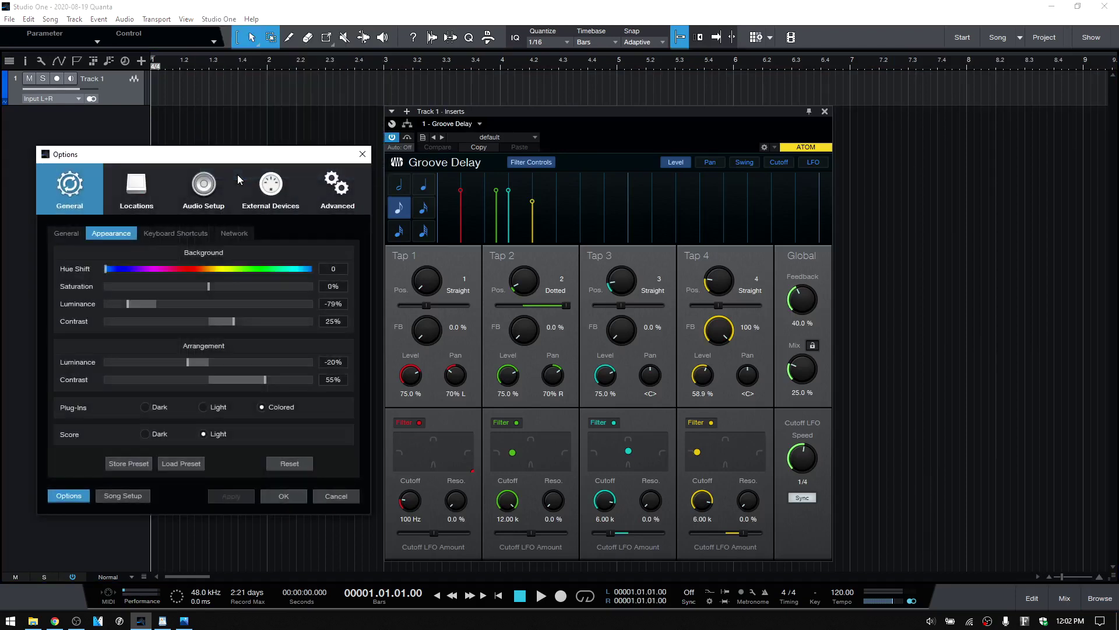
left_click(335, 187)
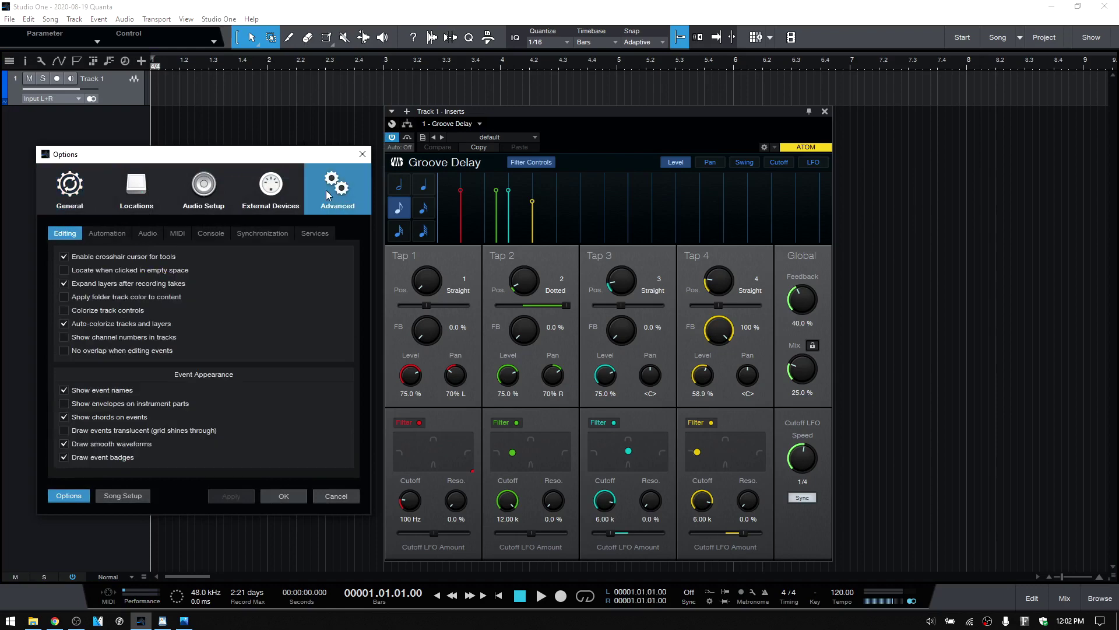
left_click(210, 233)
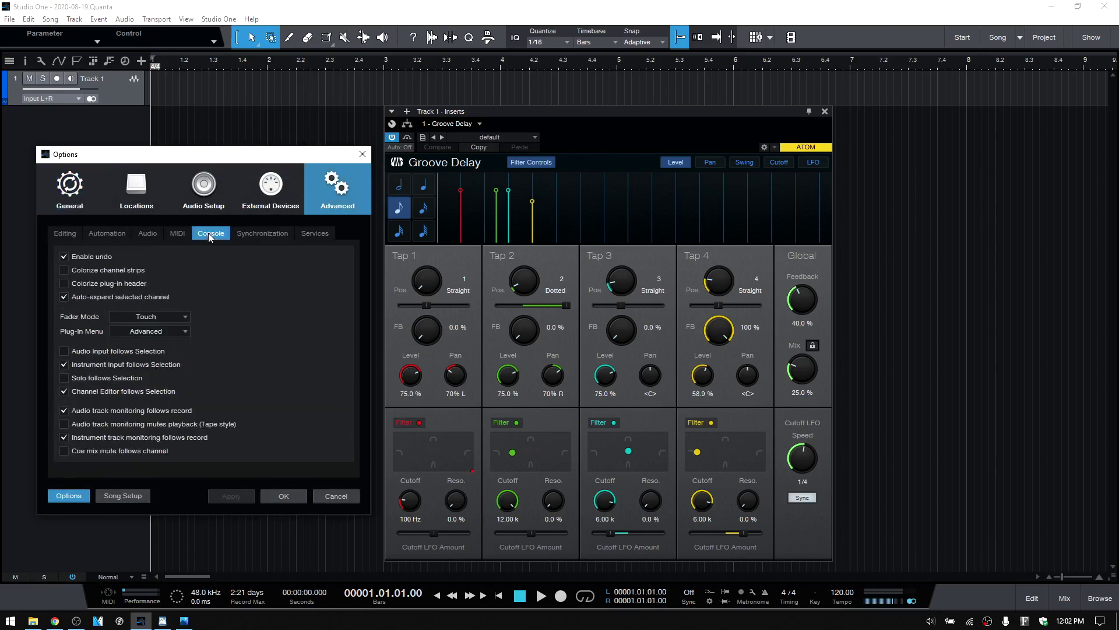
left_click(64, 283)
left_click(232, 496)
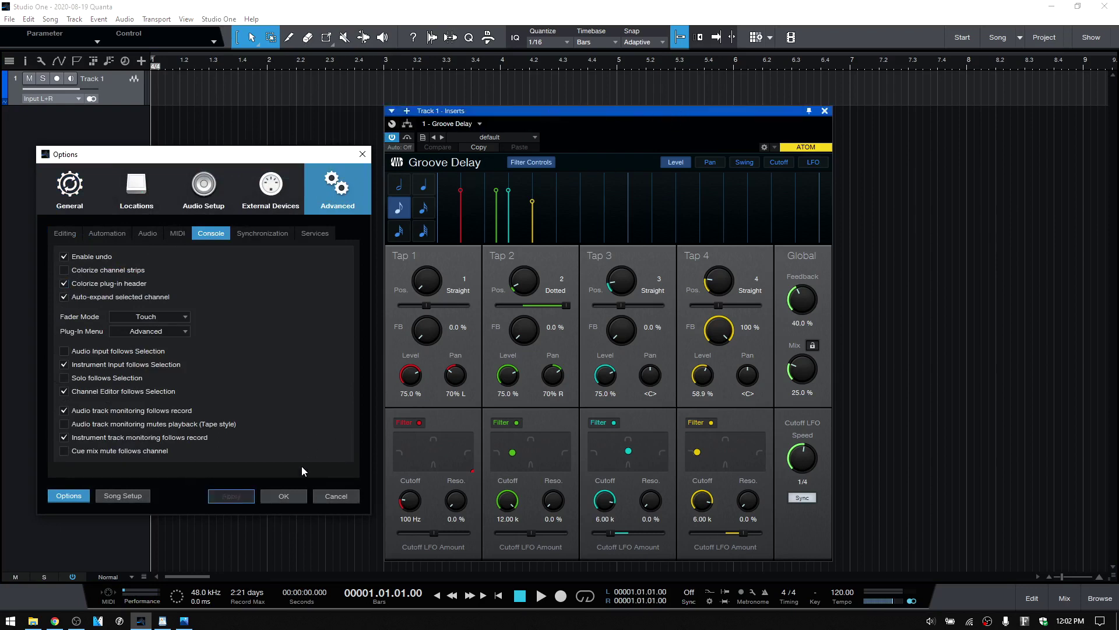
left_click(284, 496)
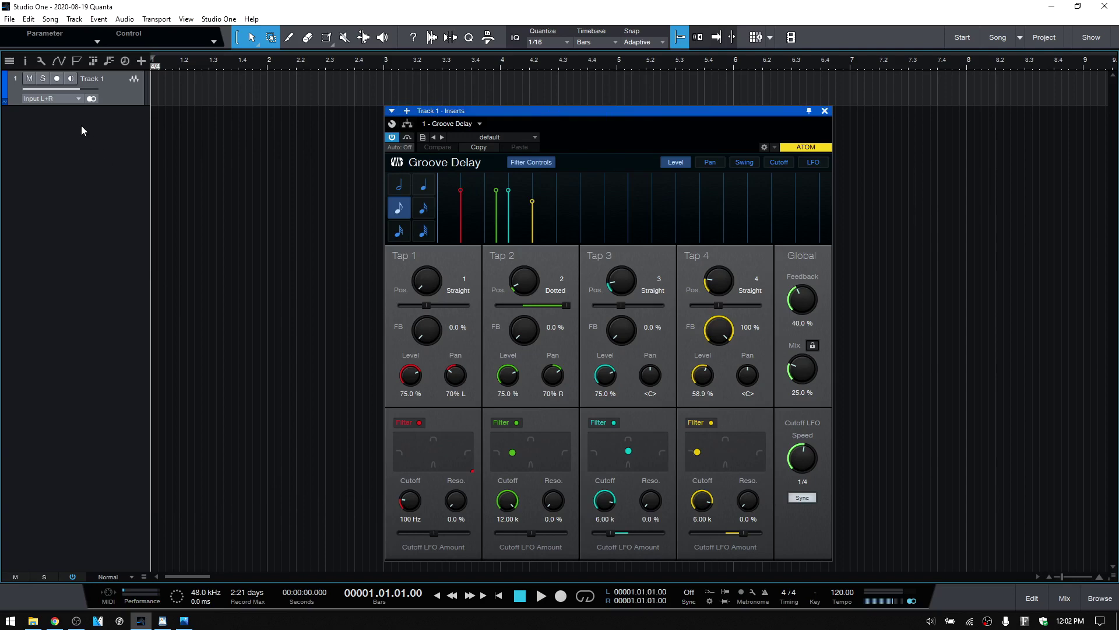
left_click(7, 90)
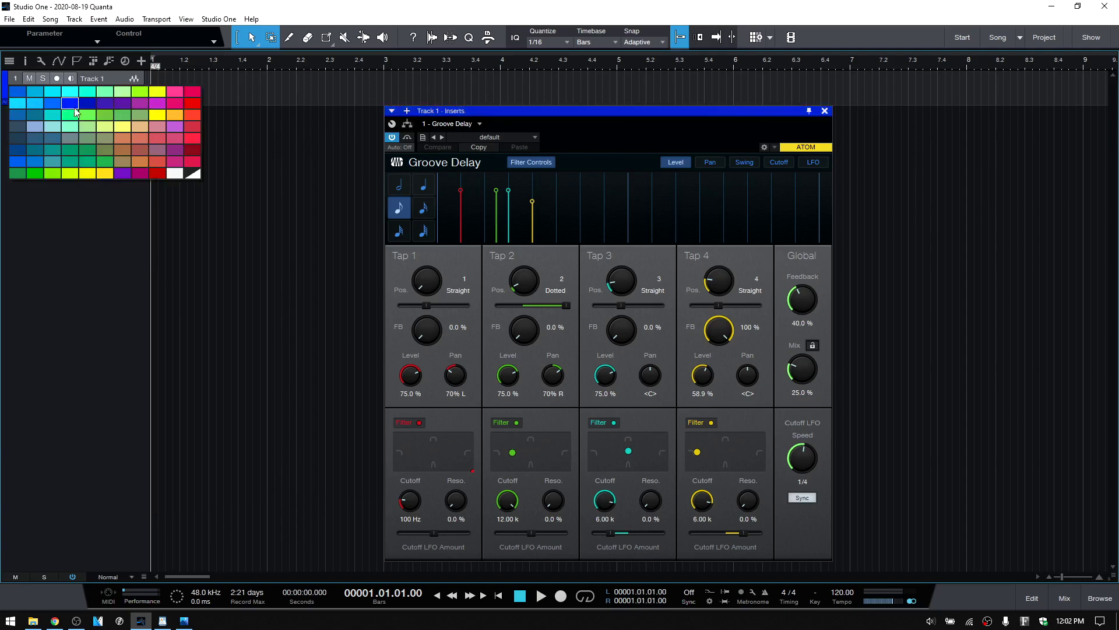
left_click(107, 127)
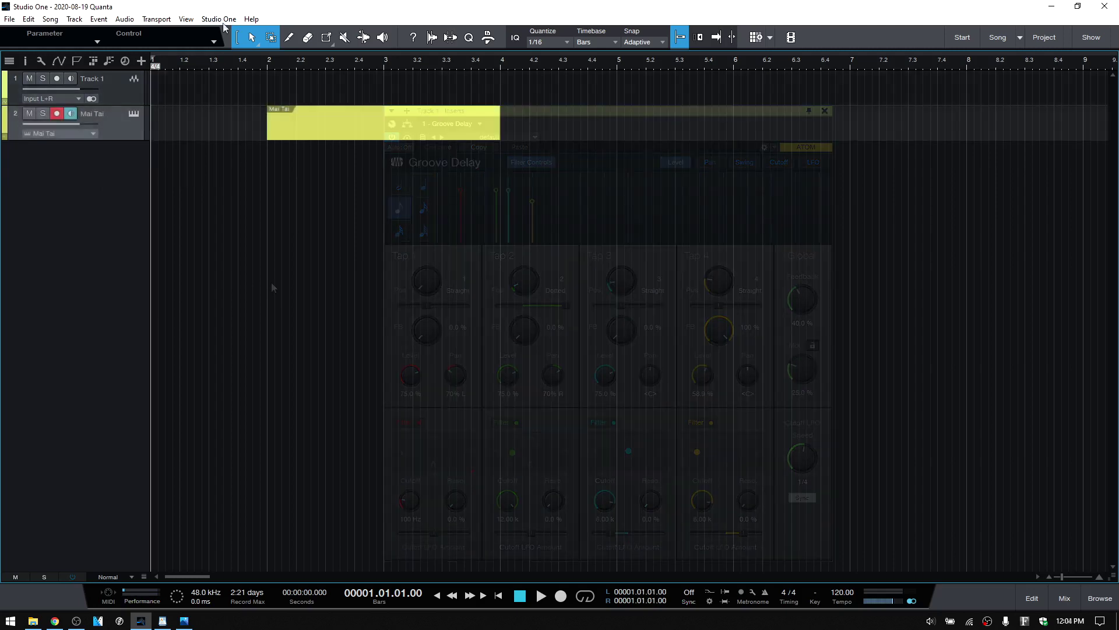
Look over the Editing preferences and close them without changes
left_click(219, 19)
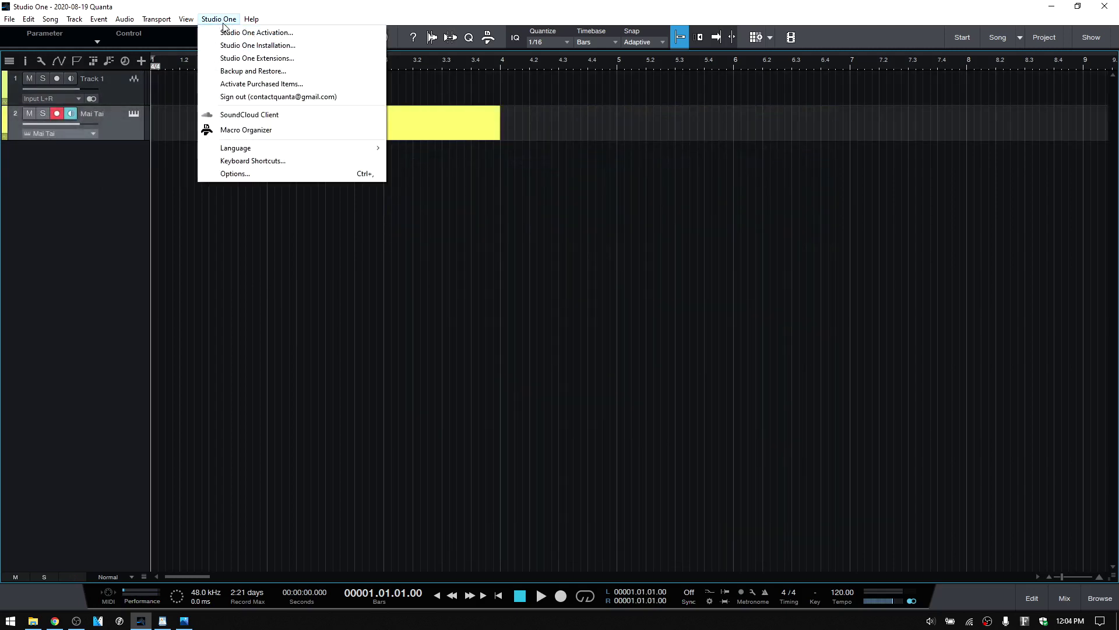
left_click(223, 173)
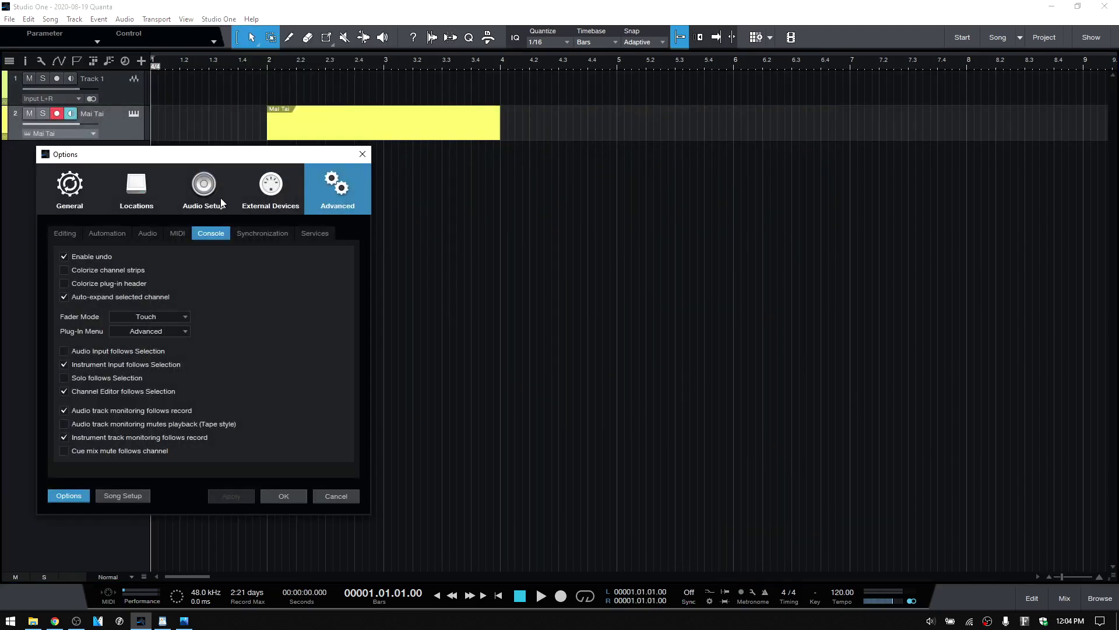
left_click(63, 236)
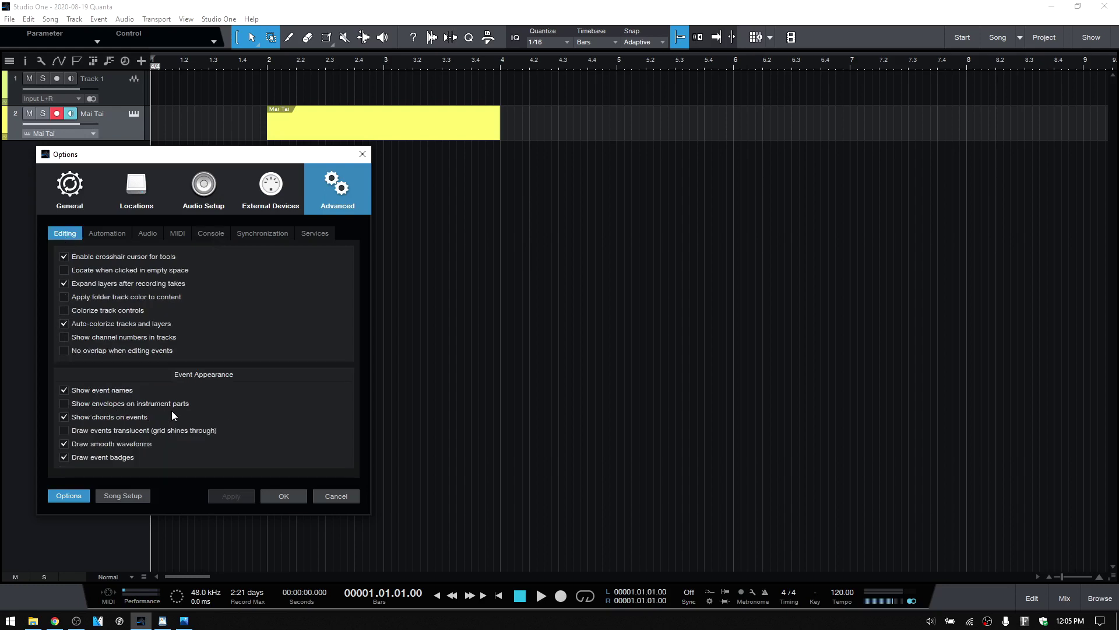
left_click(337, 494)
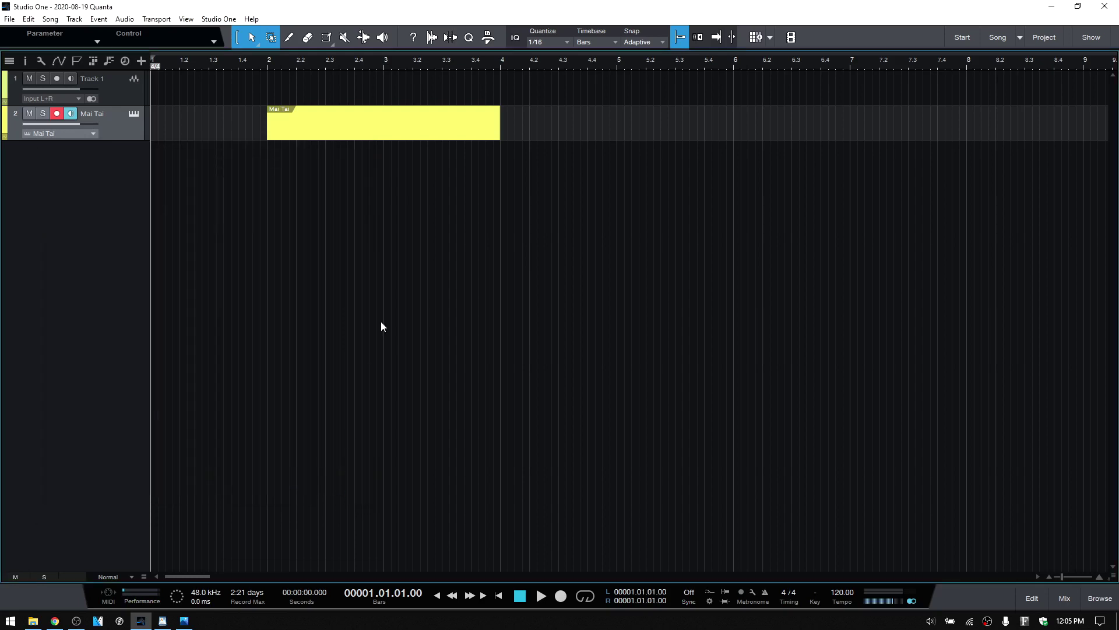
Open the Mai Tai part and paint a wavy pitch-bend curve across it
left_click(405, 126)
double_click(407, 129)
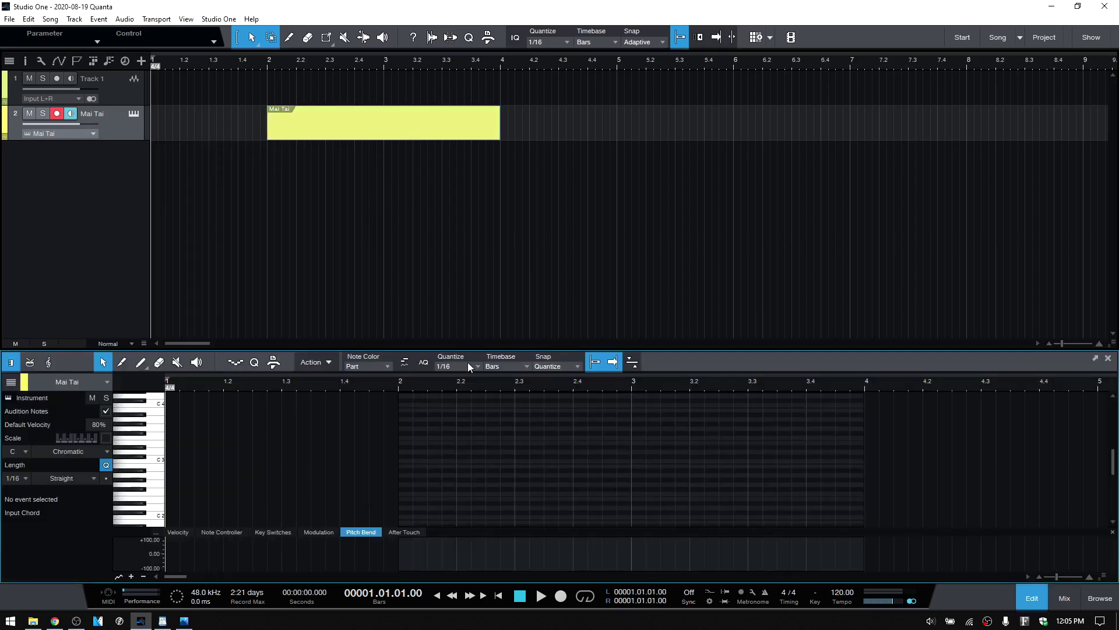
left_click(140, 362)
mouse_move(401, 557)
left_mouse_down()
mouse_move(453, 535)
mouse_move(560, 564)
mouse_move(712, 547)
mouse_move(795, 569)
mouse_move(860, 541)
left_mouse_up()
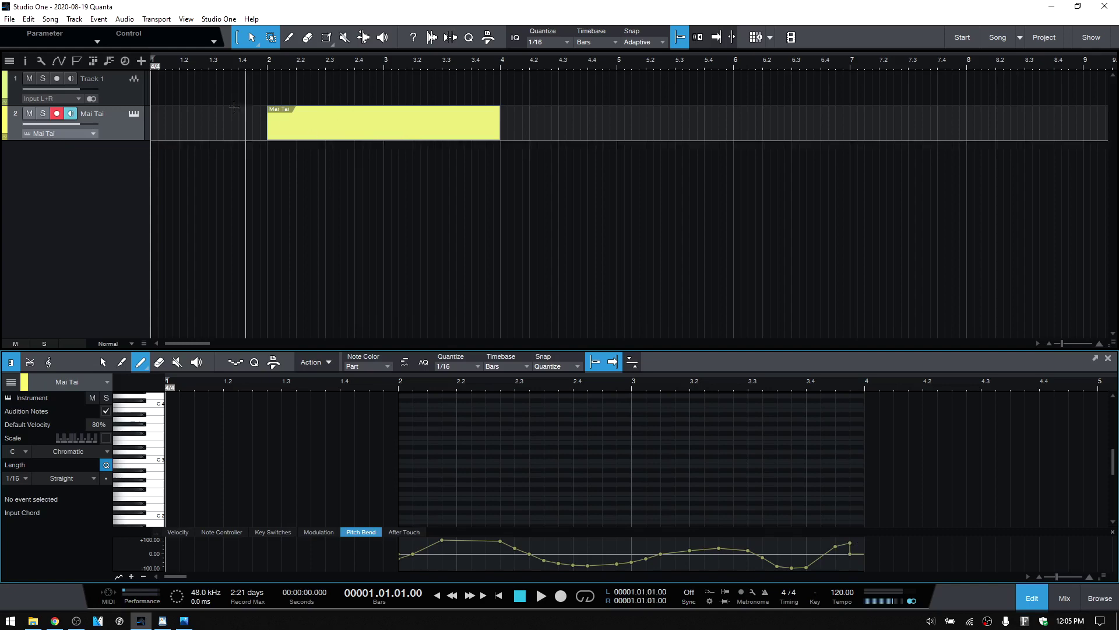
Turn on Show envelopes on instrument parts in Options and apply it
left_click(219, 19)
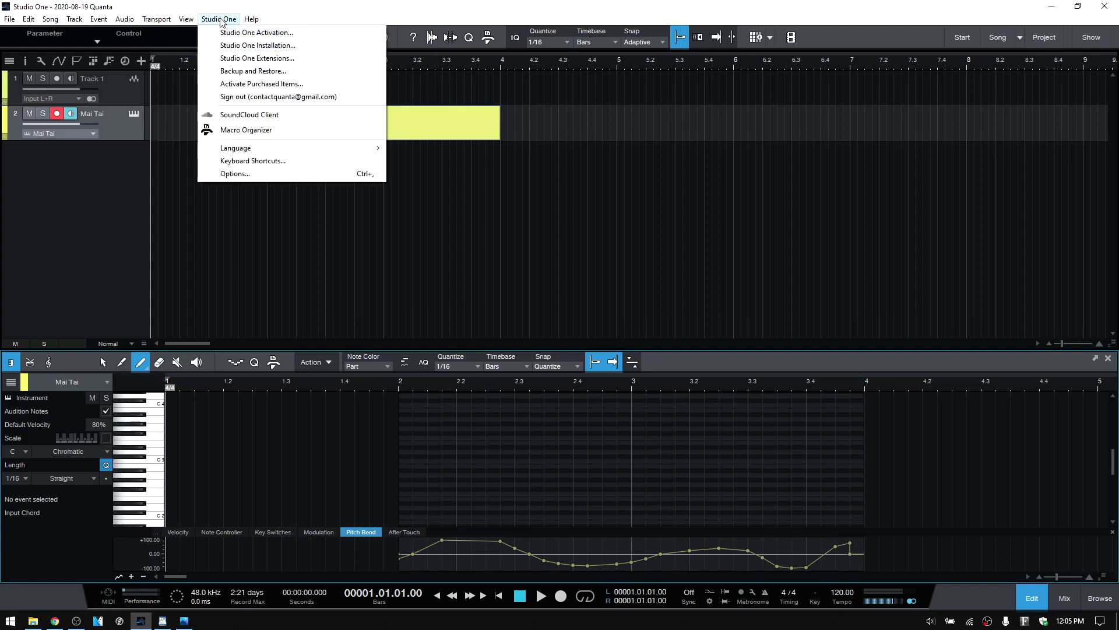
left_click(230, 173)
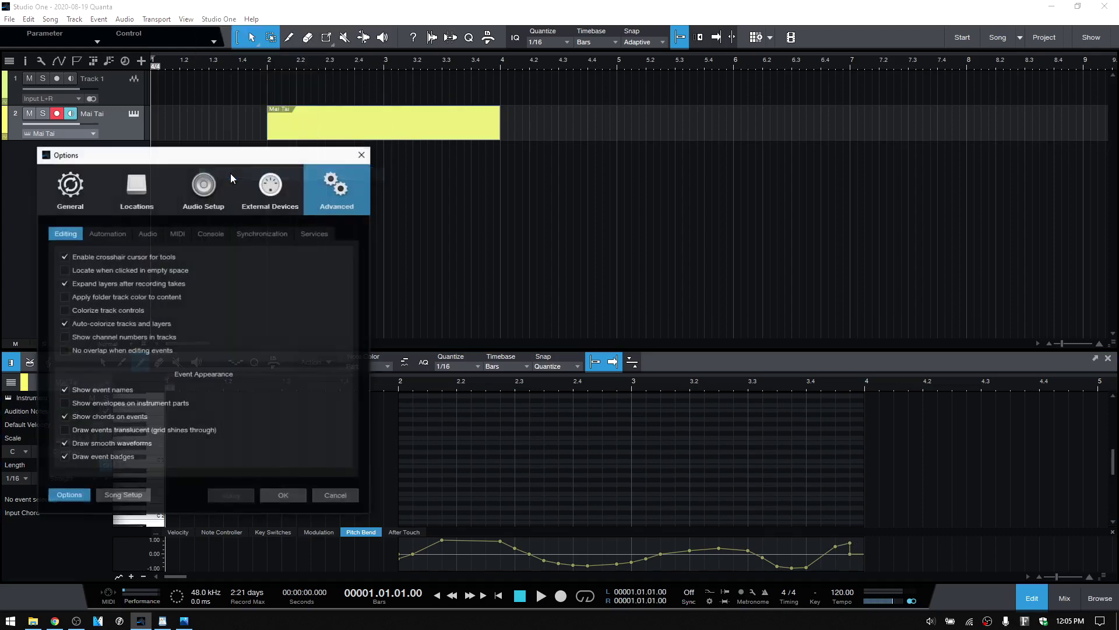
left_click(65, 403)
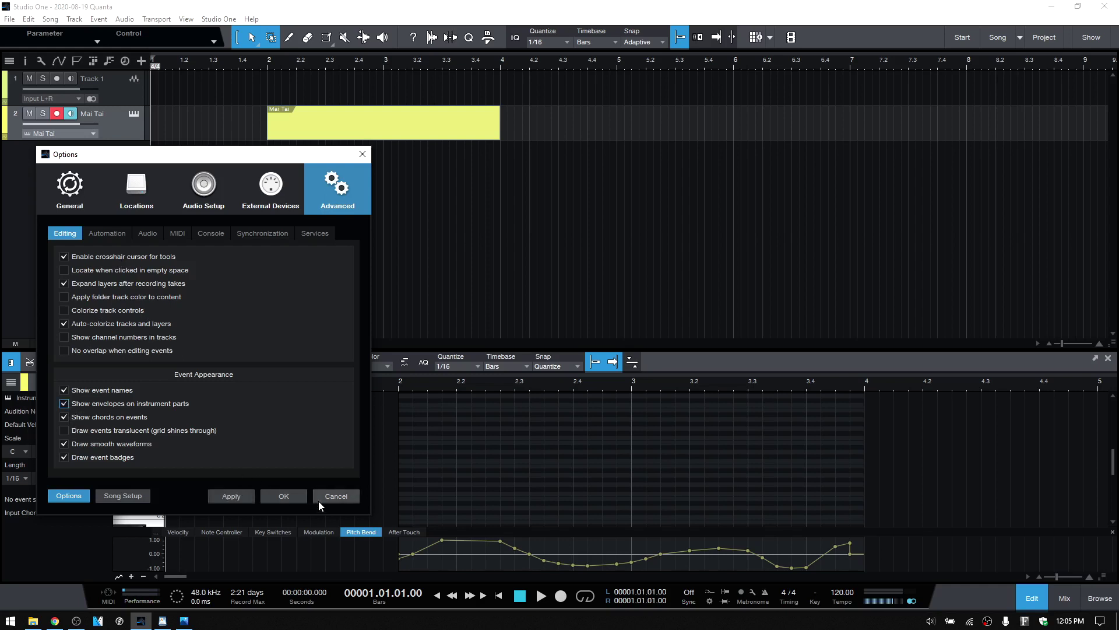
left_click(231, 496)
left_click(282, 497)
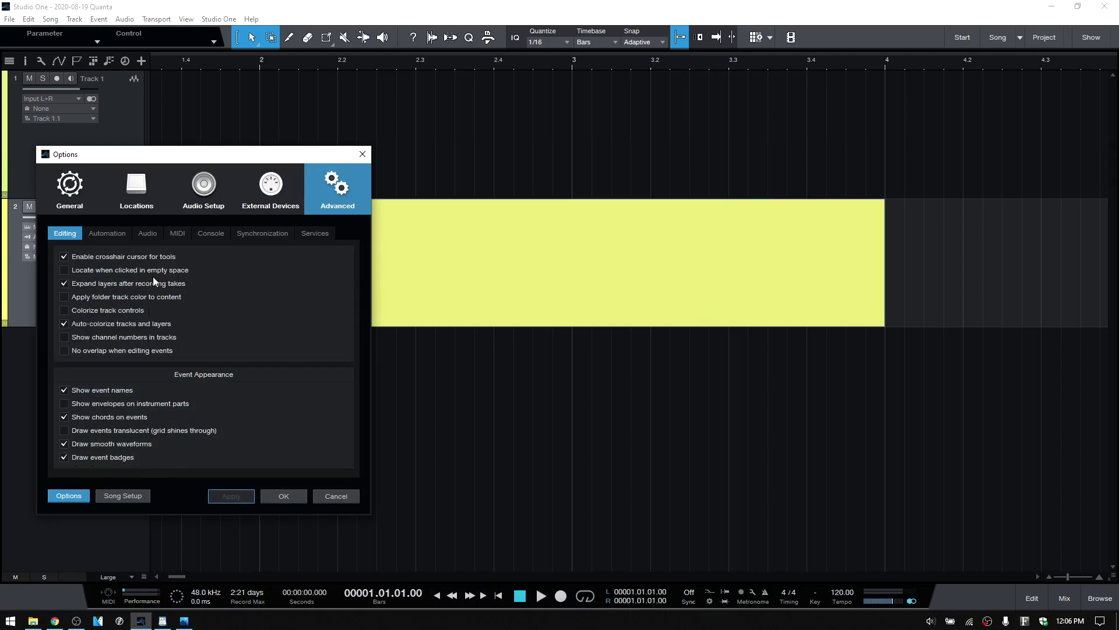
Turn Draw event badges off and back on, applying each change
left_click_drag(185, 159, 609, 145)
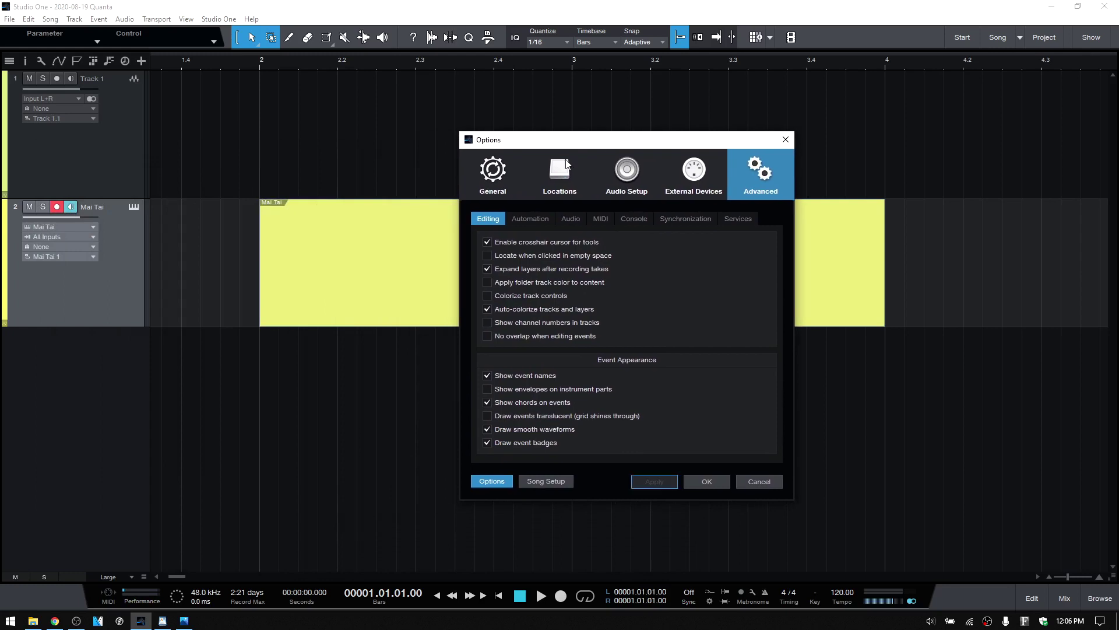
left_click(487, 443)
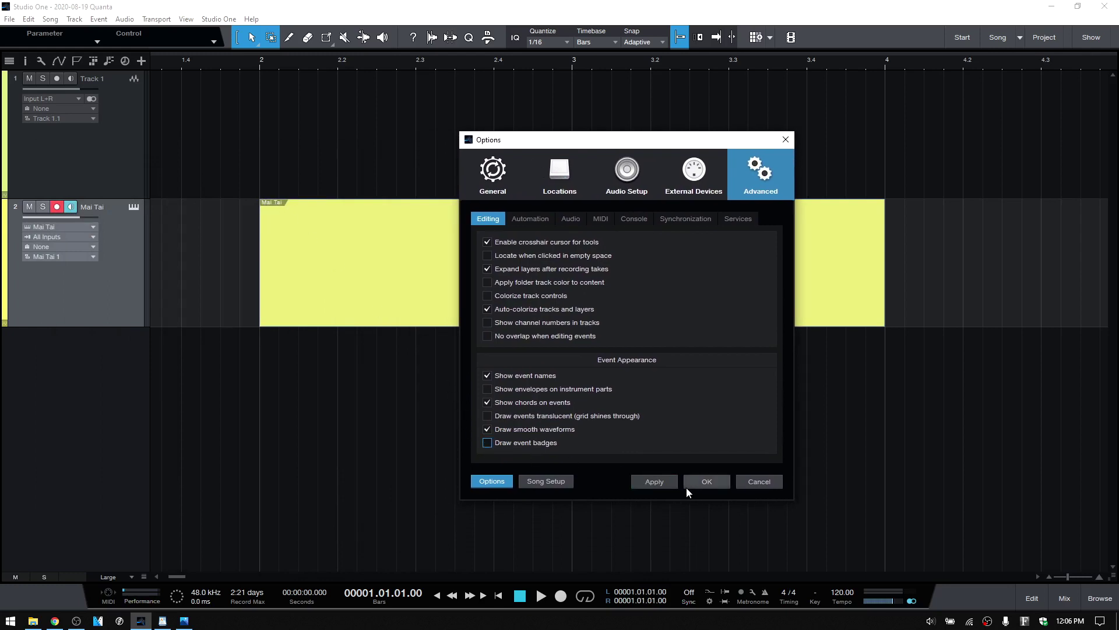
left_click(663, 482)
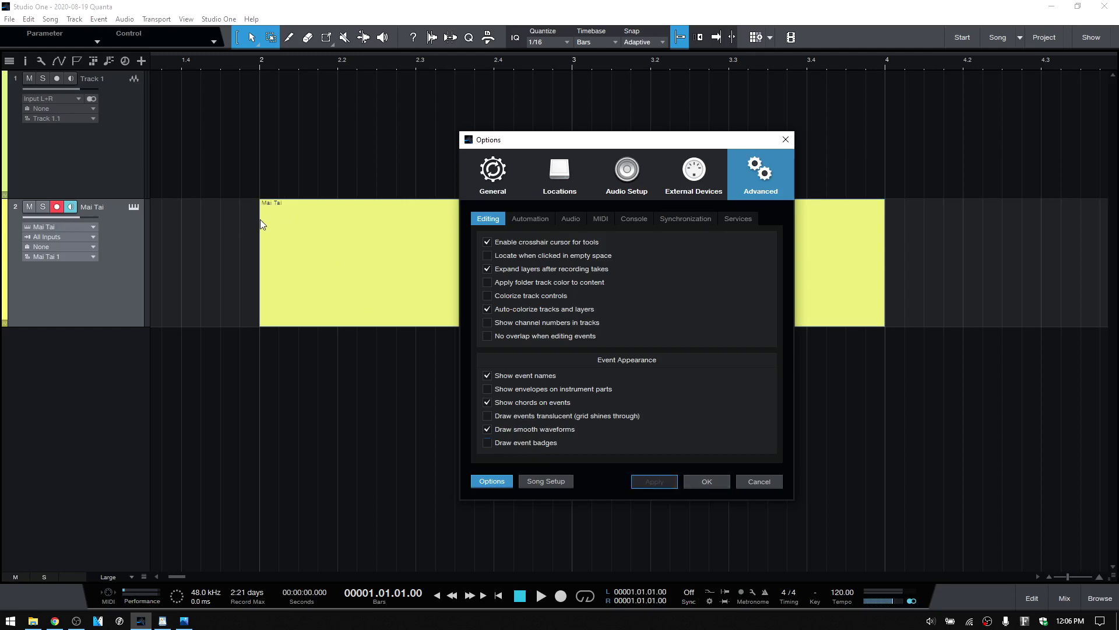
left_click(487, 442)
left_click(649, 484)
Try translucent event drawing, revert to opaque events, and close the options
left_click(488, 415)
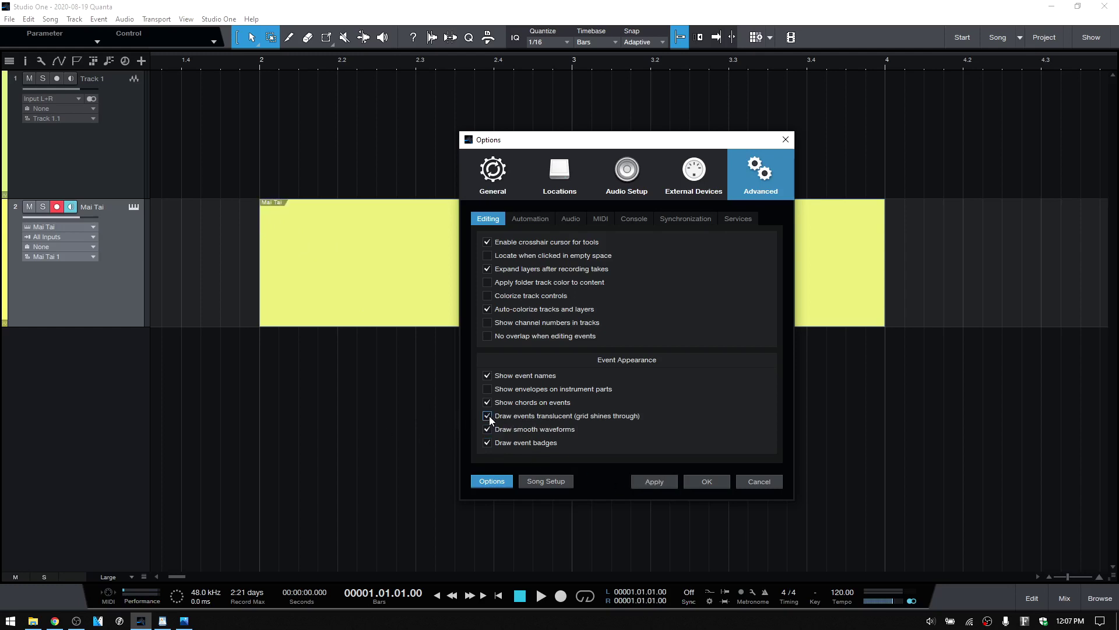
left_click(649, 484)
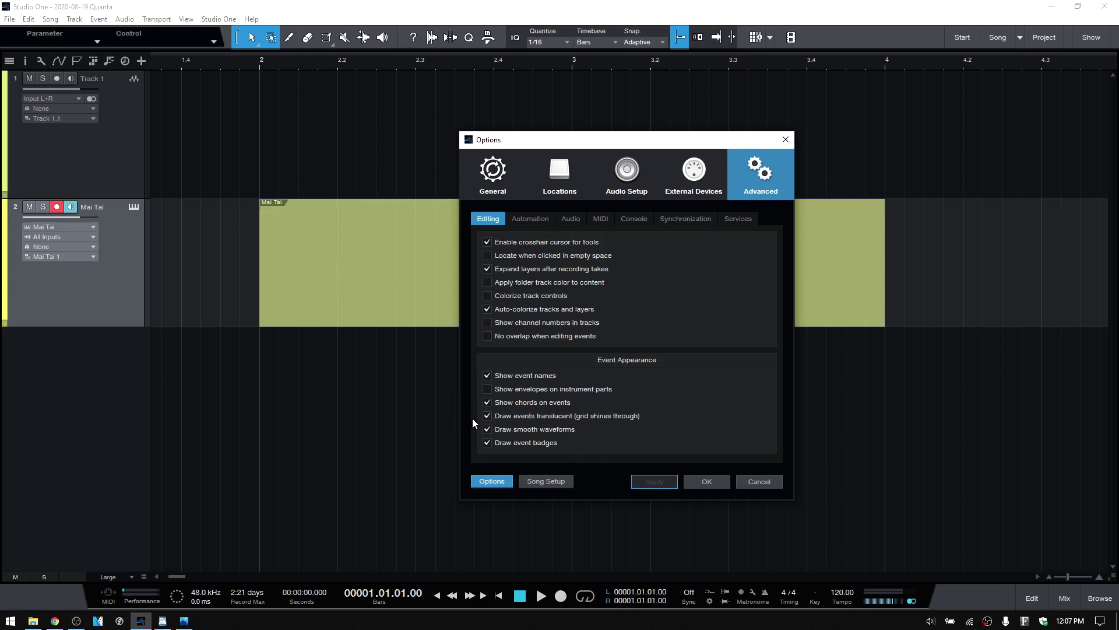
left_click(488, 416)
left_click(653, 483)
key("Escape")
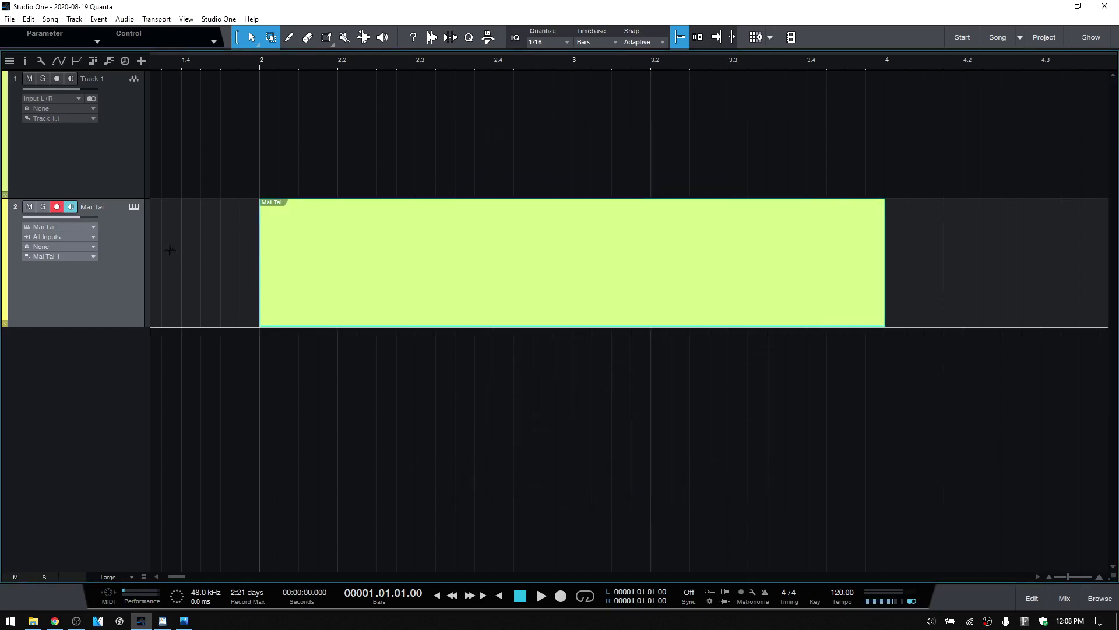
left_click(113, 171)
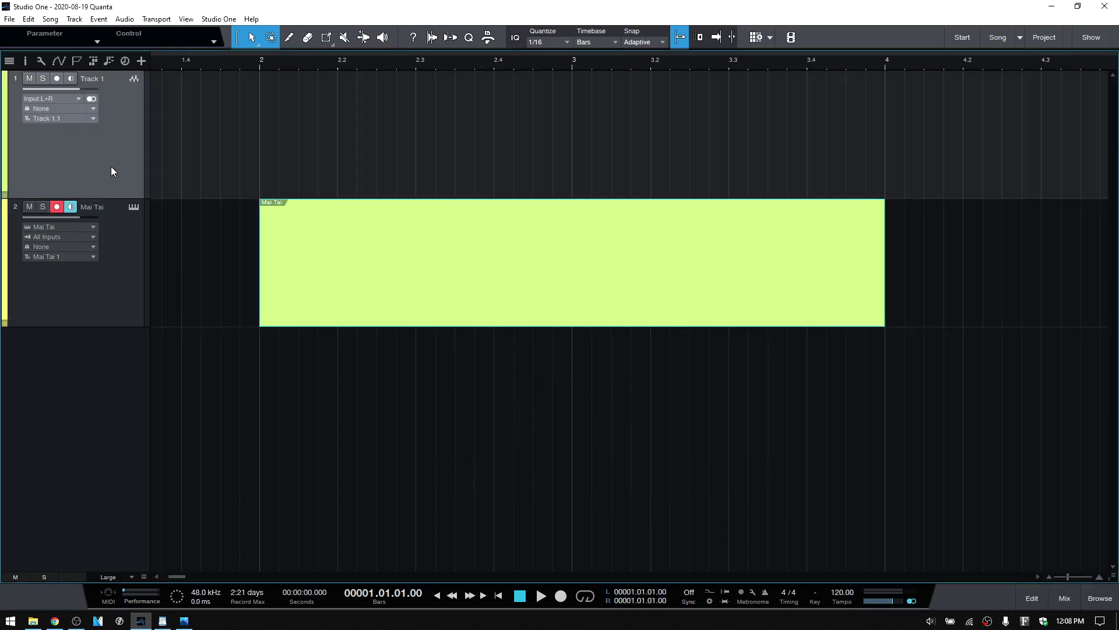
Open the Inspector for Track 1 and enlarge its channel strip section
left_click(25, 60)
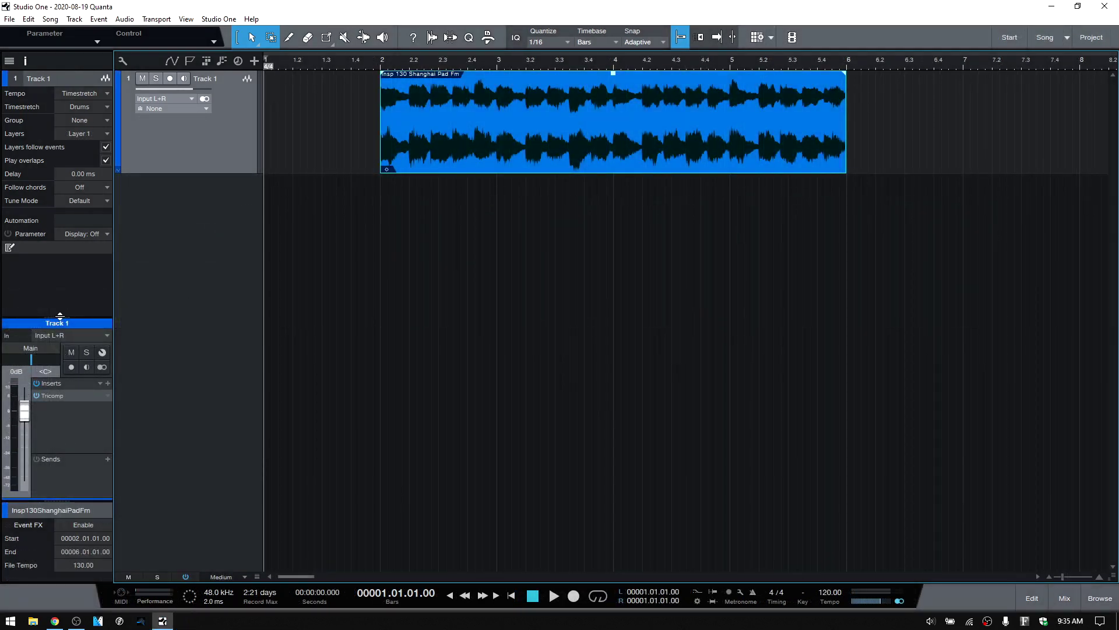
left_click_drag(59, 316, 59, 253)
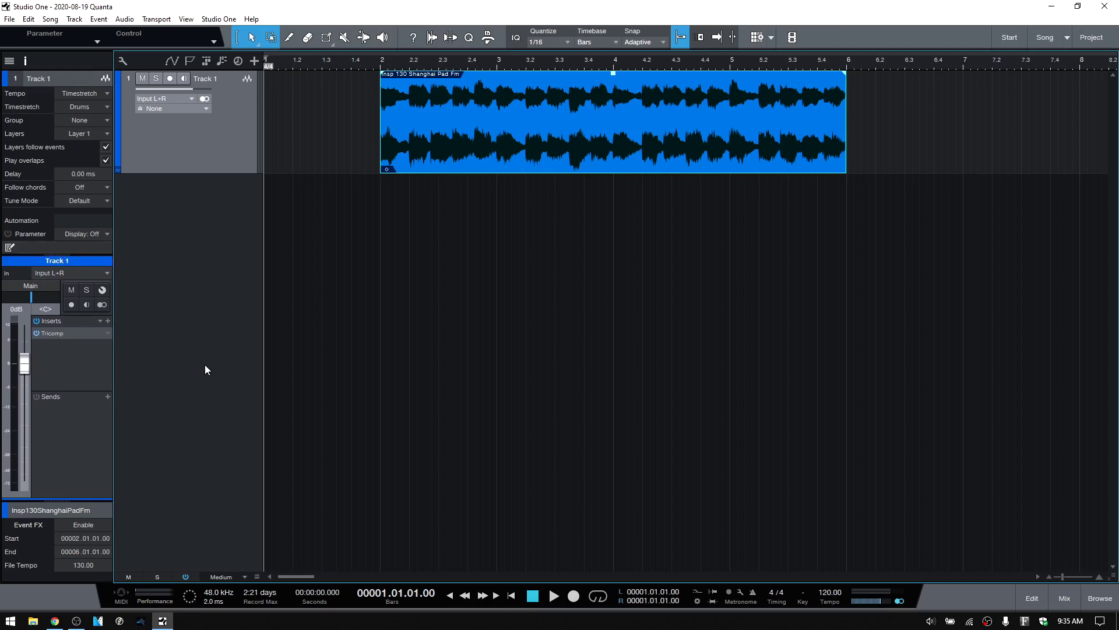